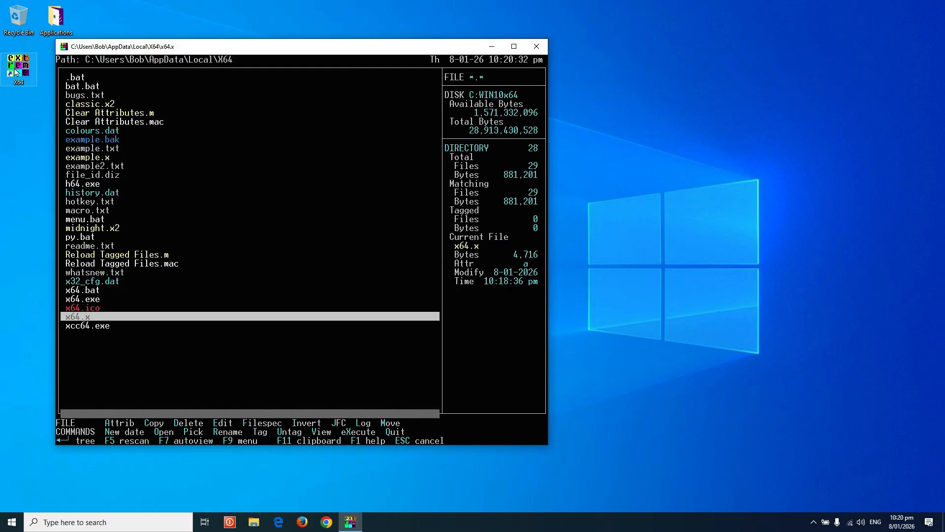
Step: Open the selected x64.x configuration file in the text editor
key(Up)
key(Down)
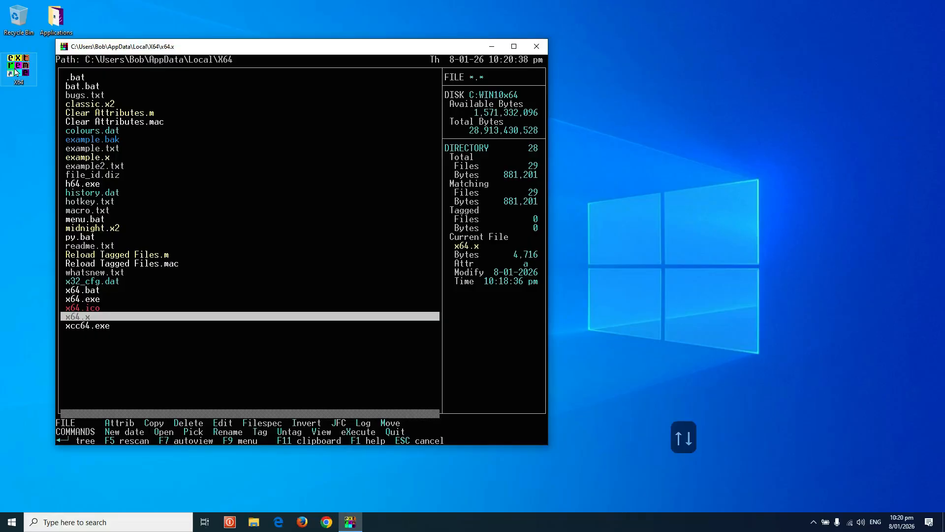
key(Up)
key(Down)
key(e)
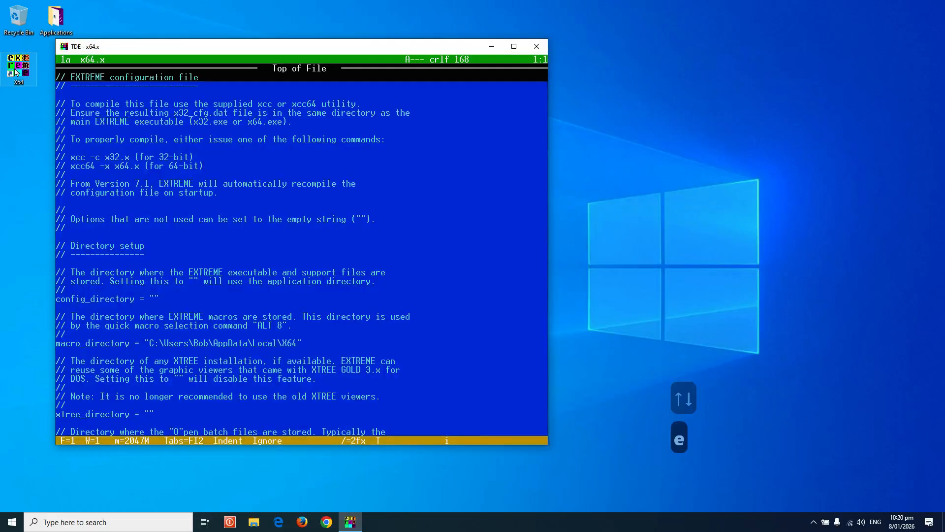
Step: Duplicate the active WinMerge compare_program line and comment out the upper copy with //
key(Down)
key(Down)
key(Page_Down)
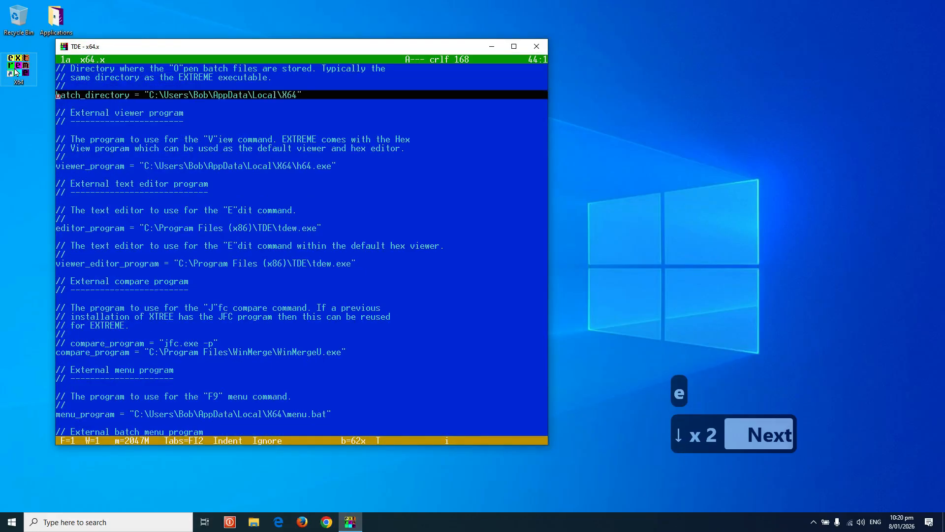
key(Down)
key(Down)
key(Down)
key(Down)
key(Down)
key(Down)
key(Down)
key(Down)
key(Down)
key(Down)
key(Down)
key(Down)
key(Down)
key(Down)
key(Down)
key(Down)
key(Down)
key(Down)
key(Down)
key(Down)
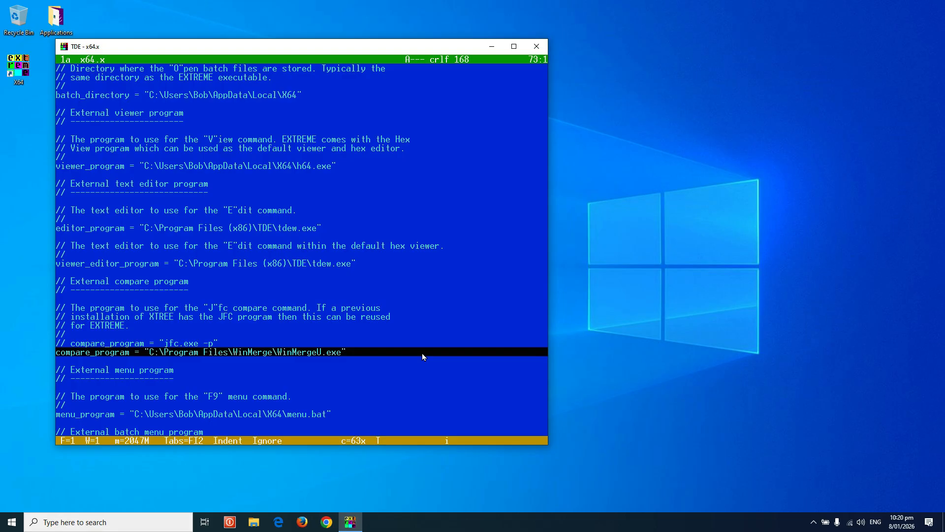
key(F4)
key(Up)
key(Down)
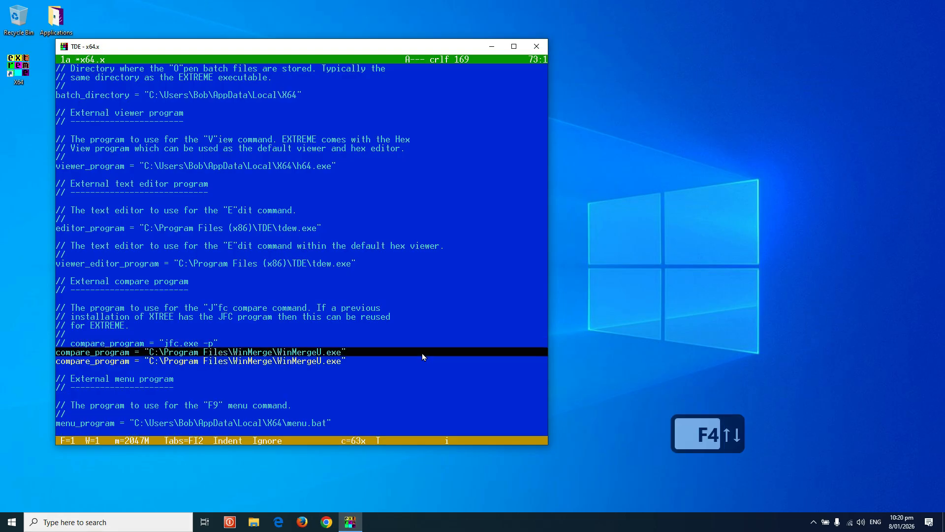
text(//)
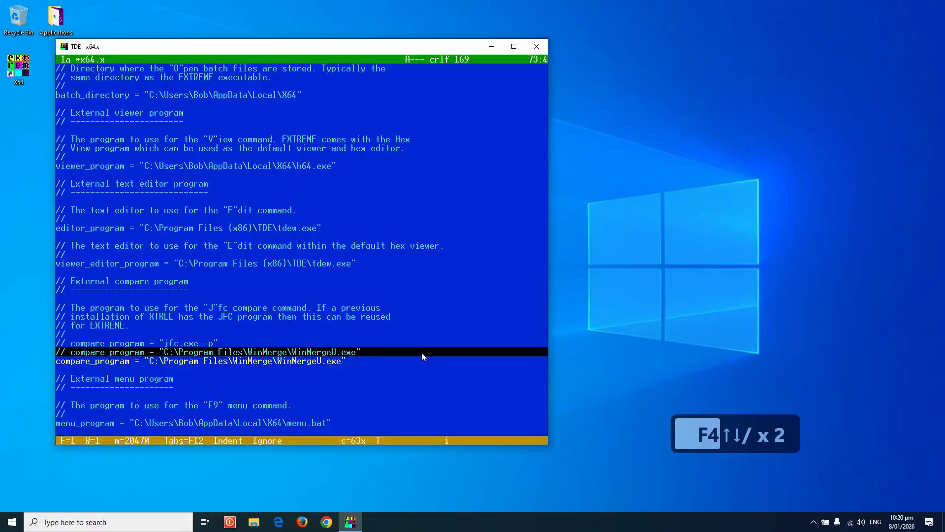
Step: Mark the h64.exe path in the viewer_program line as a block, including its closing quote
key(Up)
key(Up)
key(Up)
key(Up)
key(Up)
key(Up)
key(Up)
key(Up)
key(Up)
key(Up)
key(Up)
key(Up)
key(Up)
key(Up)
key(Up)
key(Up)
key(Up)
key(Up)
key(Up)
key(Up)
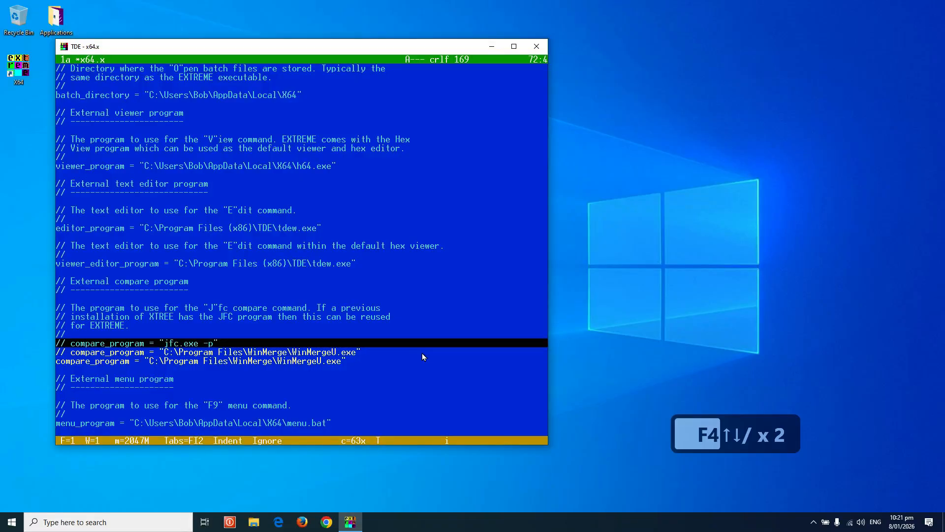
key(Right)
key(Right)
key(Right)
key(Right)
key(Right)
key(Right)
key(Right)
key(Right)
key(Right)
key(Right)
key(Right)
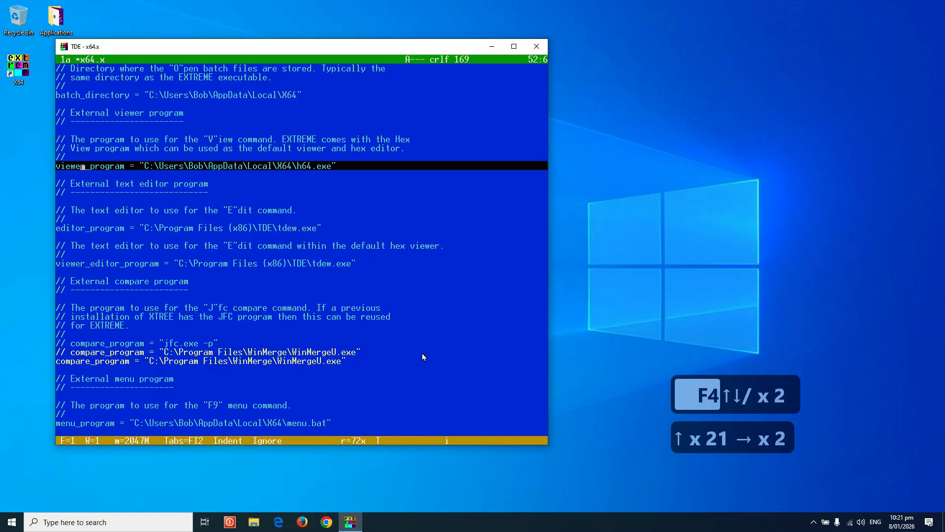
key(Right)
key(Right)
key(Right)
key(Right)
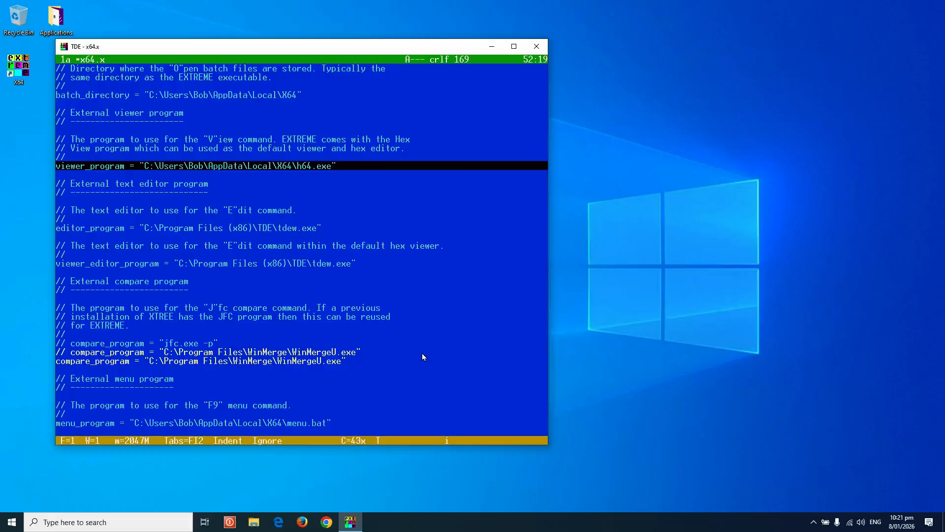
key(ctrl+k)
key(b)
key(End)
key(Left)
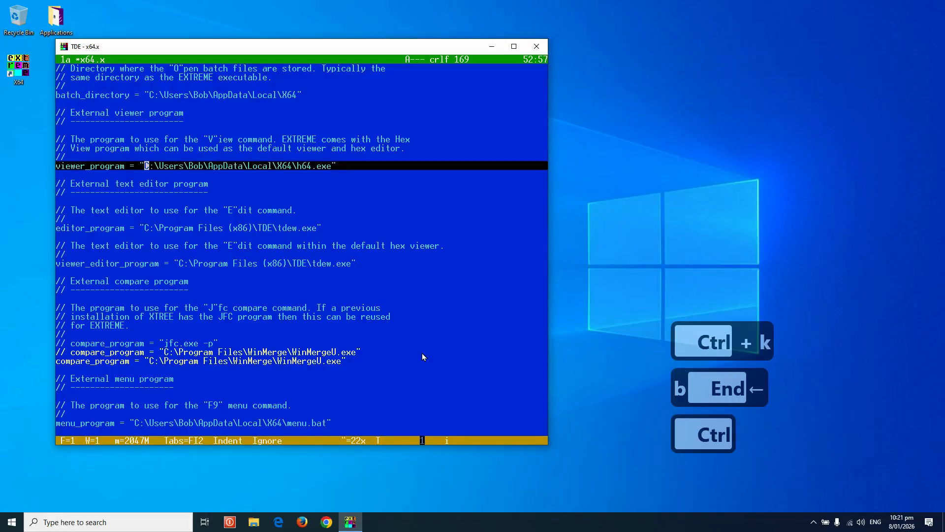
key(ctrl+k)
key(k)
Step: Replace the WinMerge path in the uncommented compare_program line with a copy of the marked h64.exe path
key(Down)
key(Down)
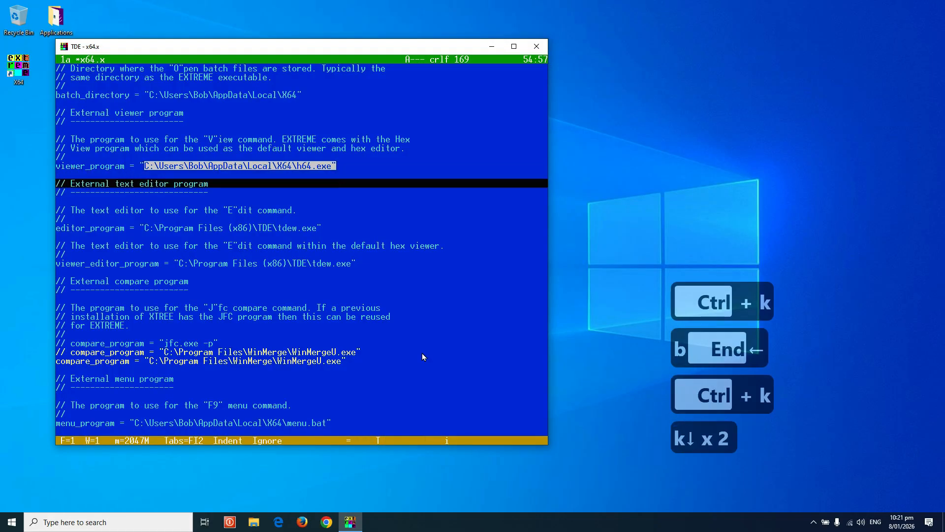
key(Down)
key(Down)
key(Down)
key(Down)
key(Down)
key(Down)
key(Down)
key(Down)
key(Down)
key(Down)
key(Down)
key(Down)
key(Down)
key(Down)
key(Down)
key(Down)
key(Down)
key(Down)
key(Down)
key(Right)
key(Right)
key(Down)
key(BackSpace)
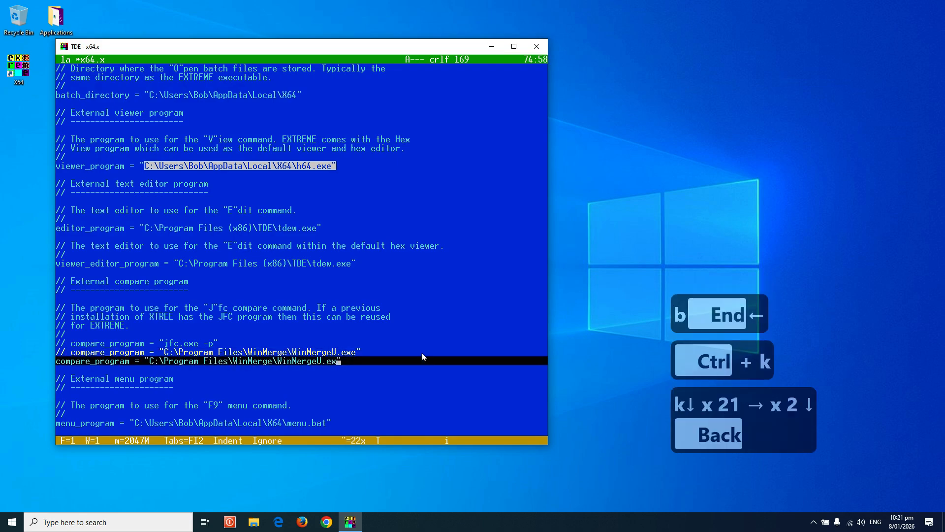
key(BackSpace)
key(BackSpace)
key(BackSpace)
key(BackSpace)
key(BackSpace)
key(BackSpace)
key(BackSpace)
key(BackSpace)
key(BackSpace)
key(BackSpace)
key(BackSpace)
key(BackSpace)
key(BackSpace)
key(BackSpace)
key(BackSpace)
key(BackSpace)
key(BackSpace)
key(BackSpace)
key(BackSpace)
key(BackSpace)
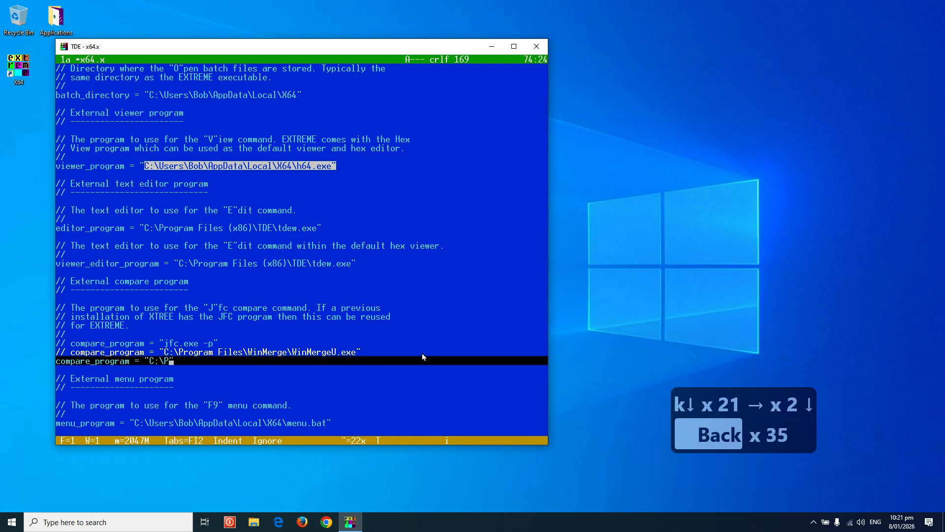
key(BackSpace)
key(BackSpace)
key(BackSpace)
key(BackSpace)
key(ctrl+k)
key(c)
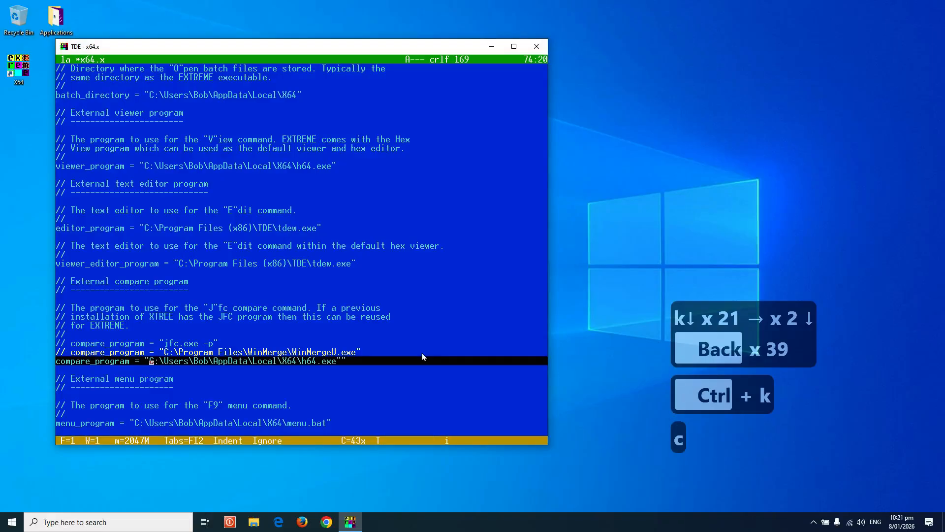
Step: Remove the extra closing quote from the compare_program value and append the argument -diff after h64.exe
key(End)
key(Left)
key(Left)
key(Right)
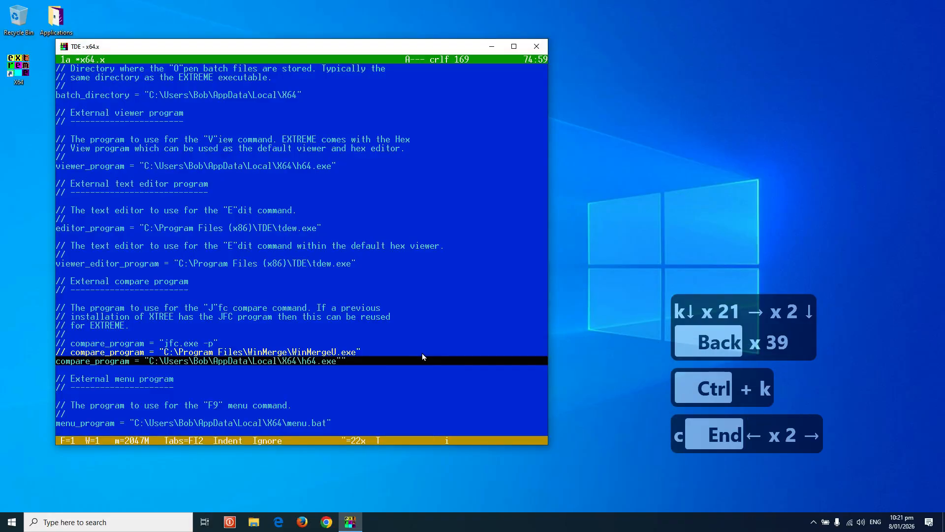
key(BackSpace)
text(-)
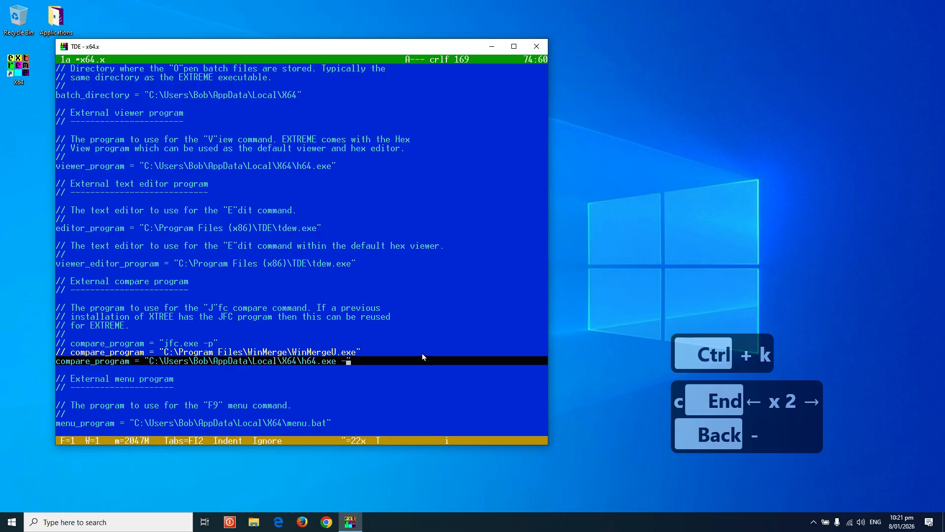
text(diff)
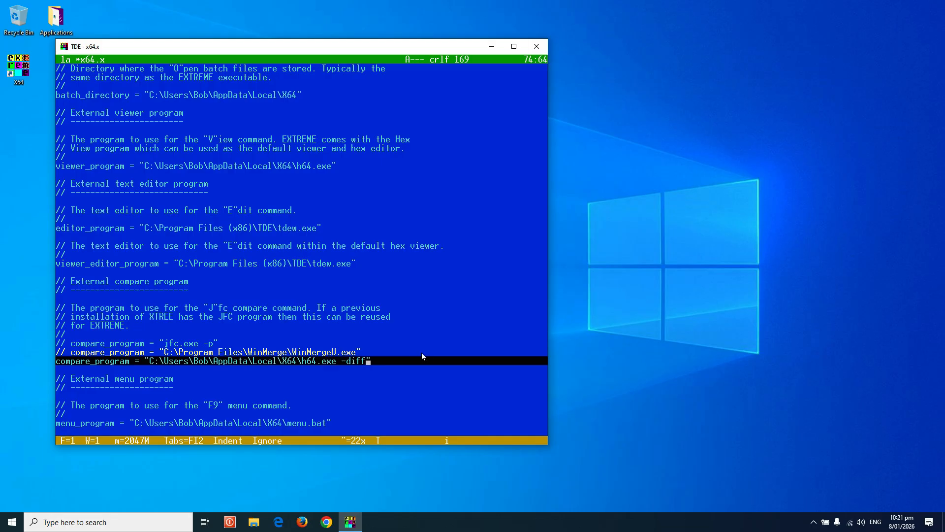
Step: Save x64.x, leave the editor, and restart EXTREME from the desktop
key(F2)
key(alt+x)
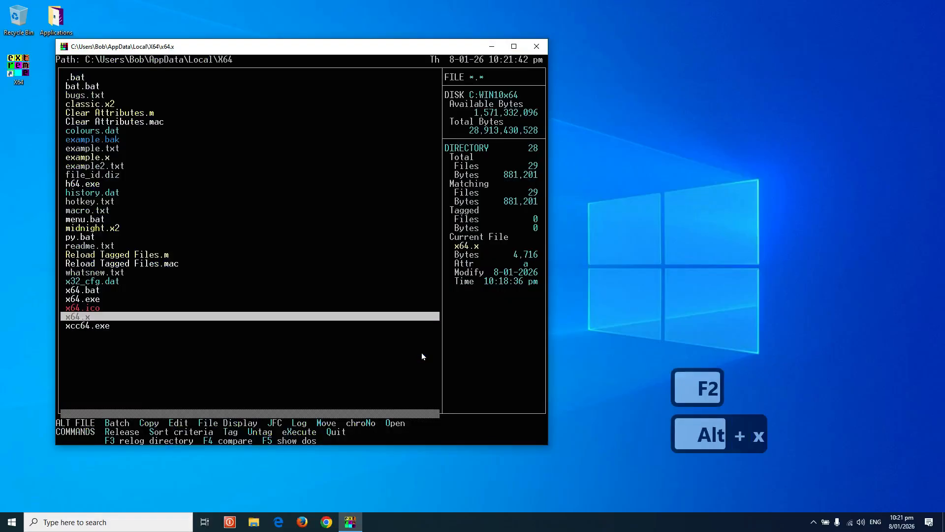
key(q)
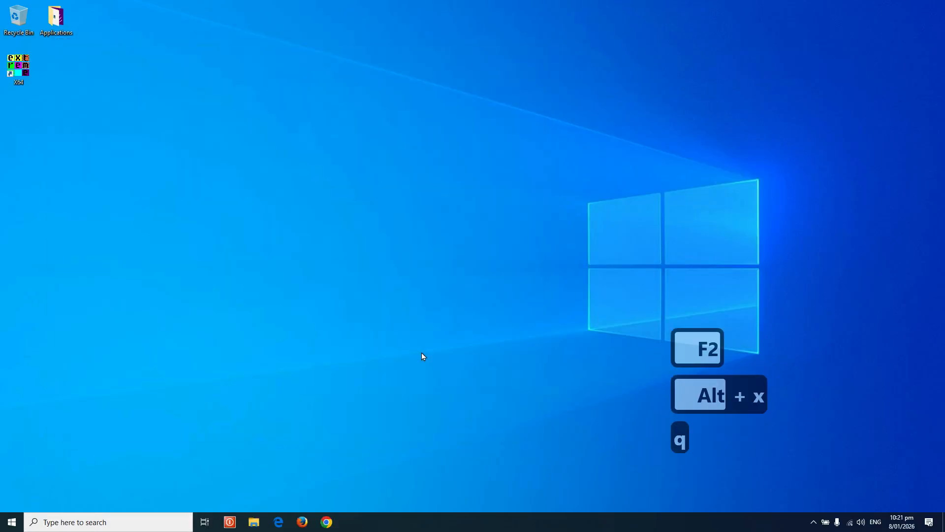
double_click(20, 74)
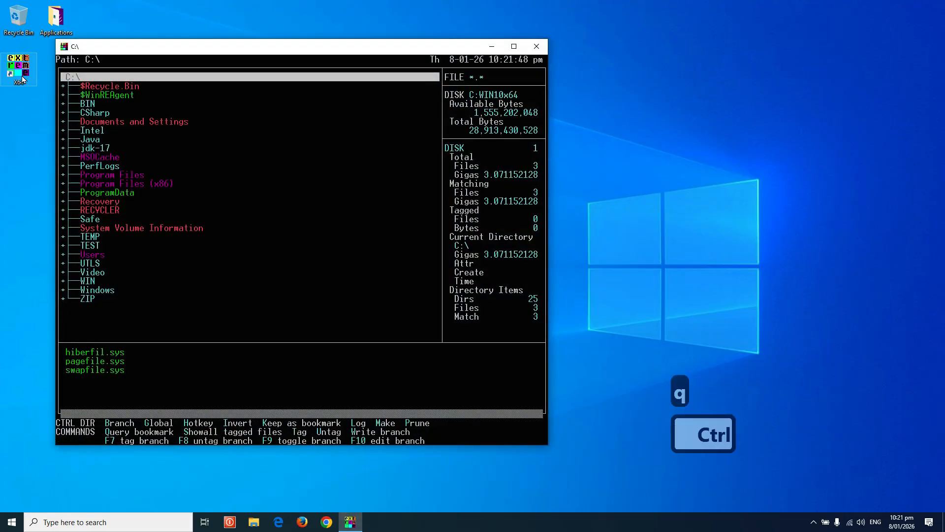
Step: Go to the X64 directory through bookmark 0 and select x64.x in its file list
key(ctrl+q)
key(0)
key(Return)
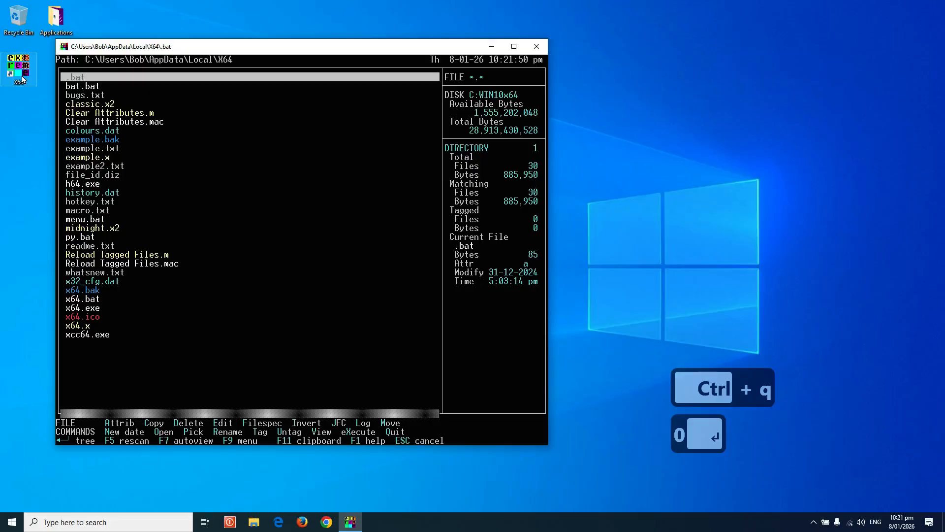
key(Right)
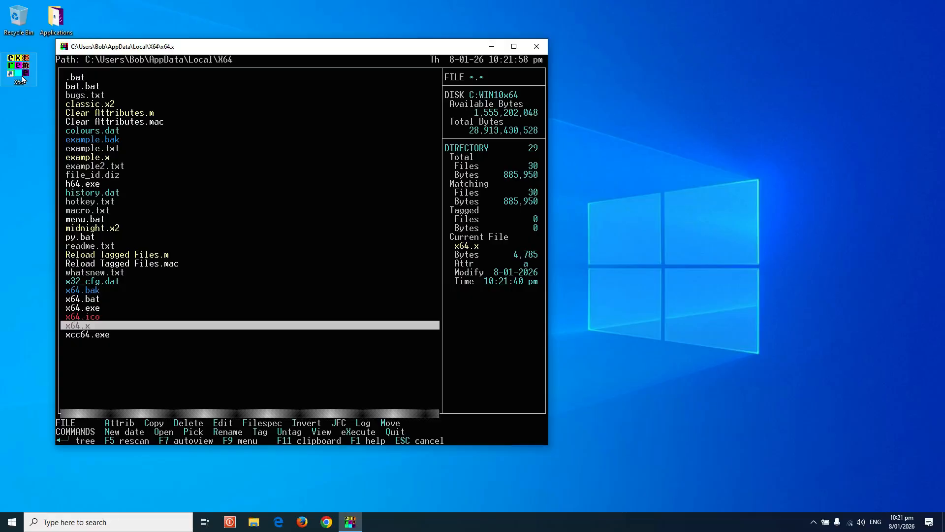
Step: Compare x64.x with its backup x64.bak twice, closing the diff view each time
key(alt)
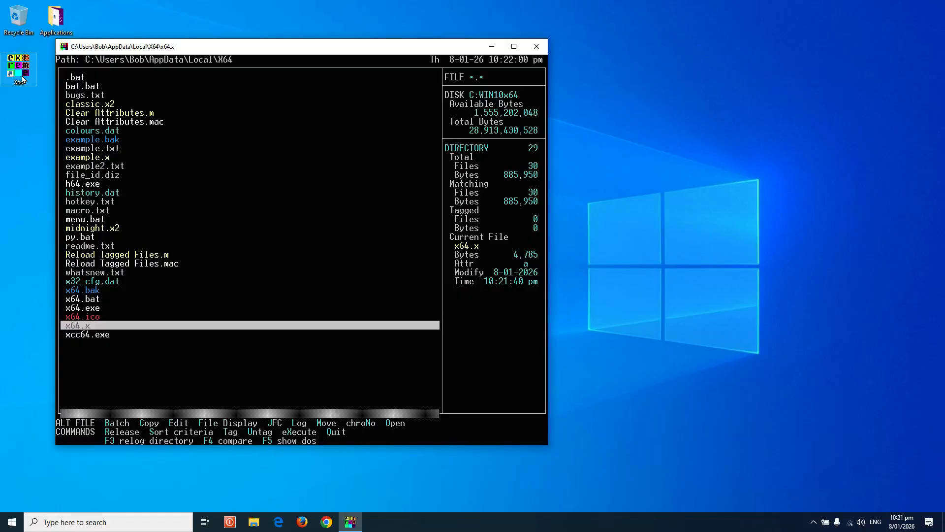
key(alt+j)
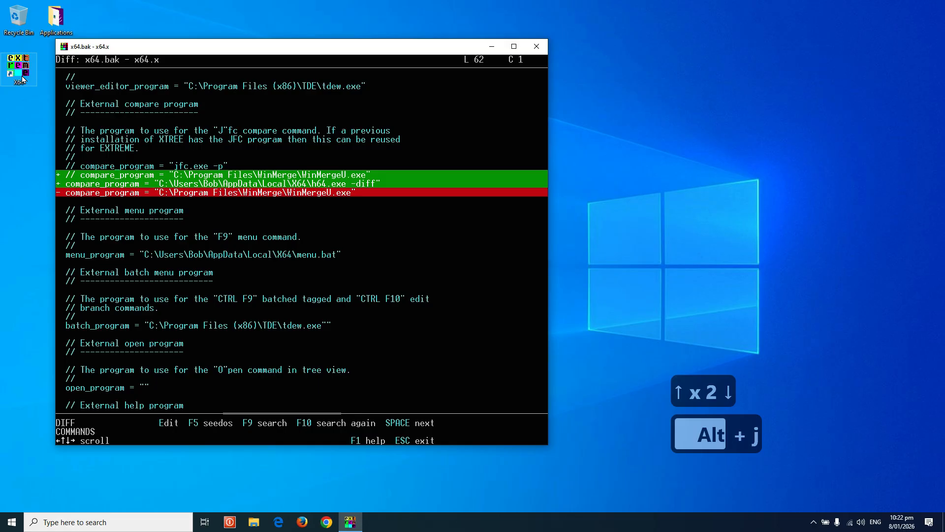
key(Return)
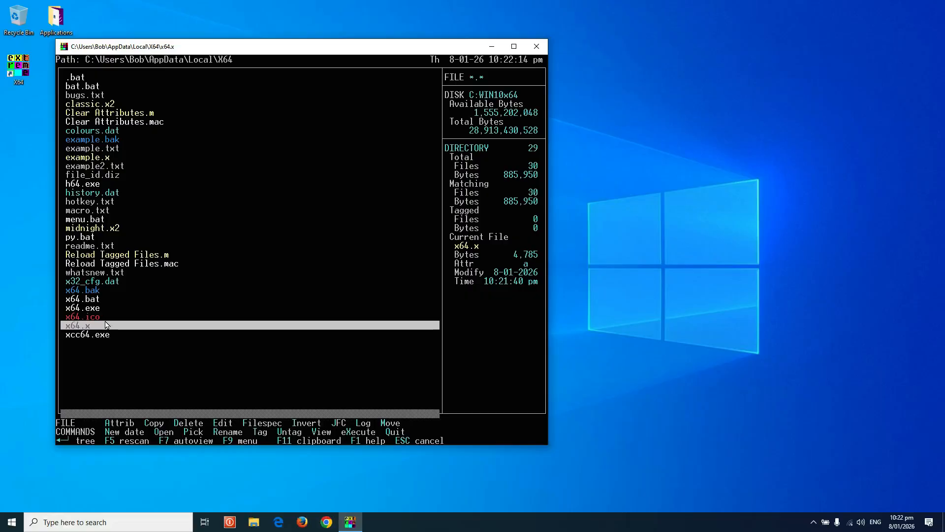
key(alt+j)
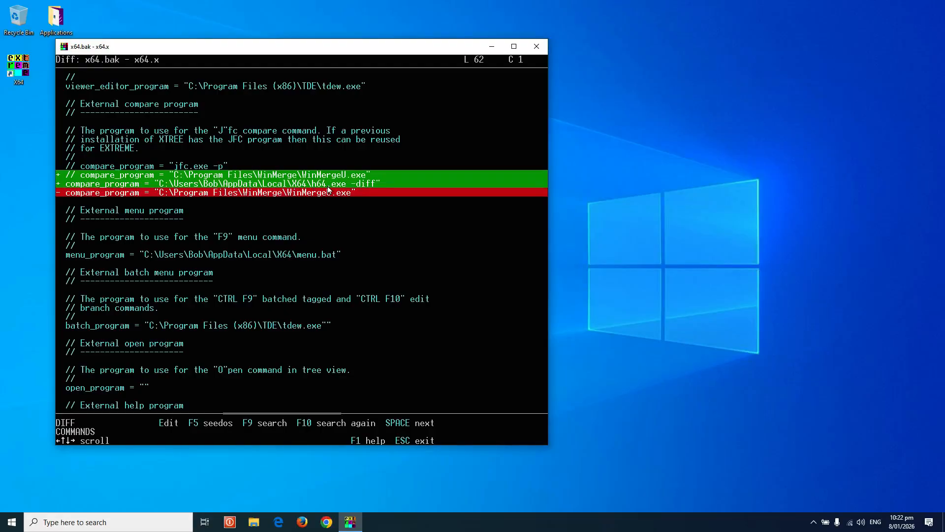
key(Return)
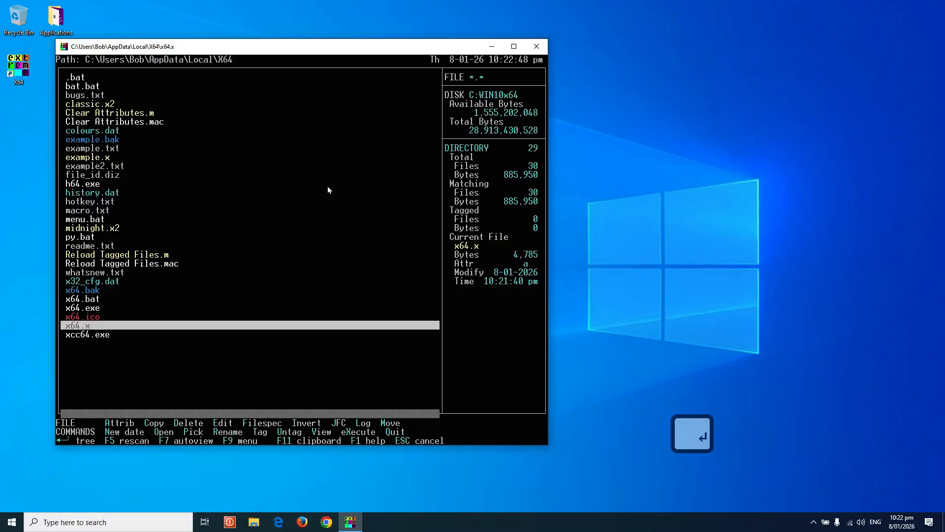
Step: Compare example.txt with example2.txt from the same directory and close the diff view
key(Up)
key(Up)
key(Up)
key(Up)
key(Up)
key(Up)
key(Up)
key(Up)
key(Up)
key(Up)
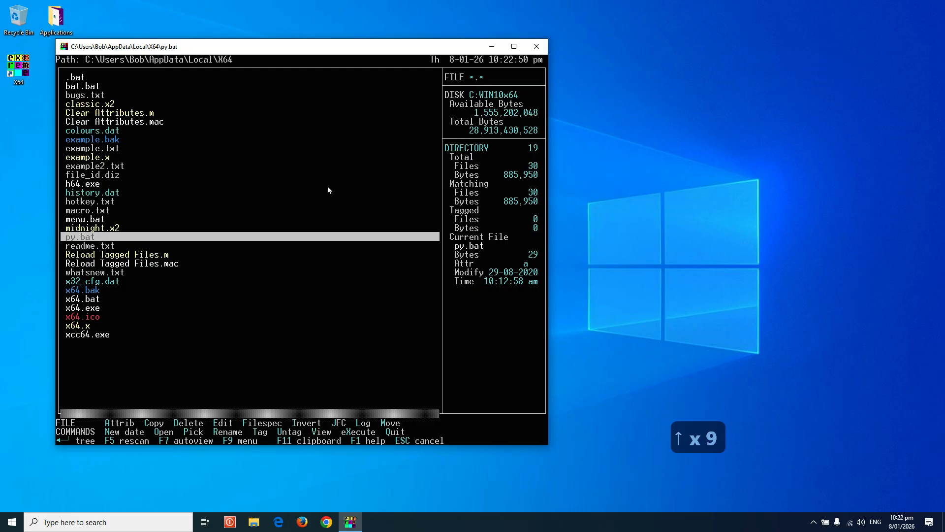
key(Up)
key(Up)
key(Up)
key(Up)
key(Up)
key(Up)
key(Up)
key(Up)
key(Up)
key(Up)
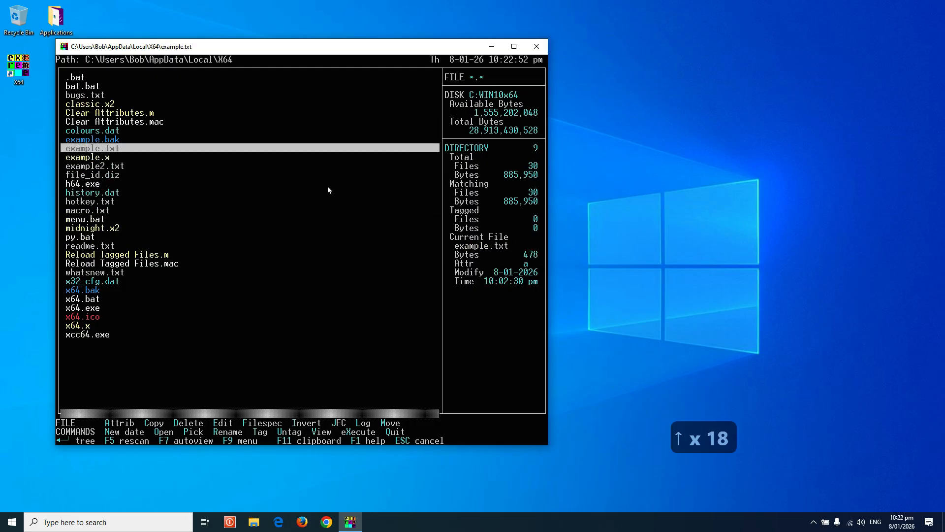
key(j)
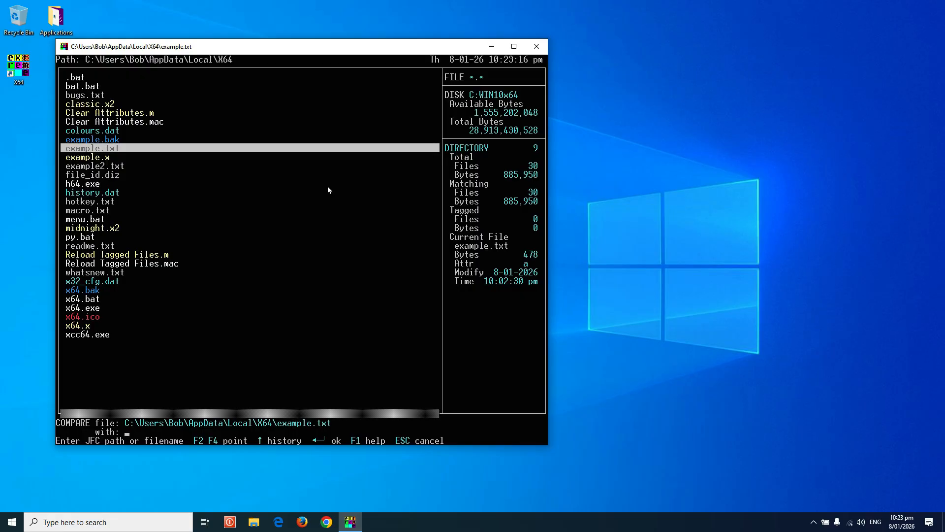
text(examp)
text(le)
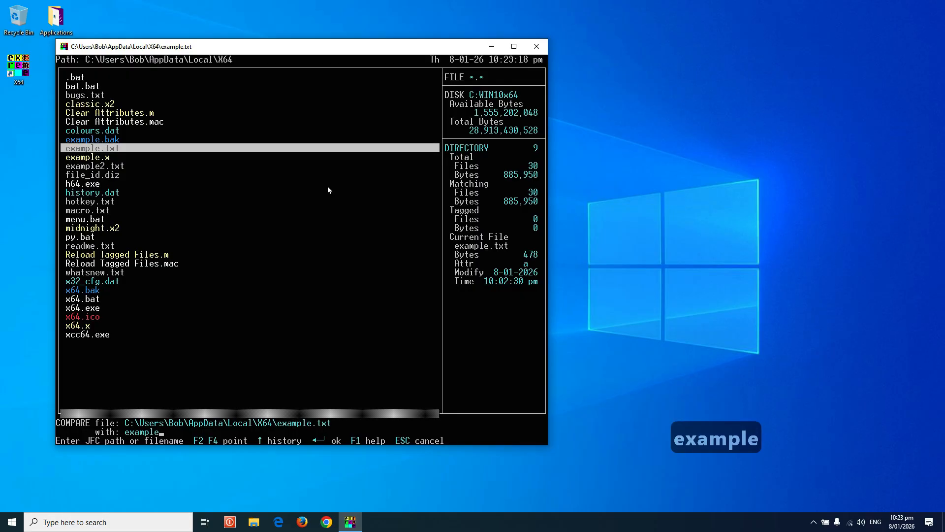
text(2.txt)
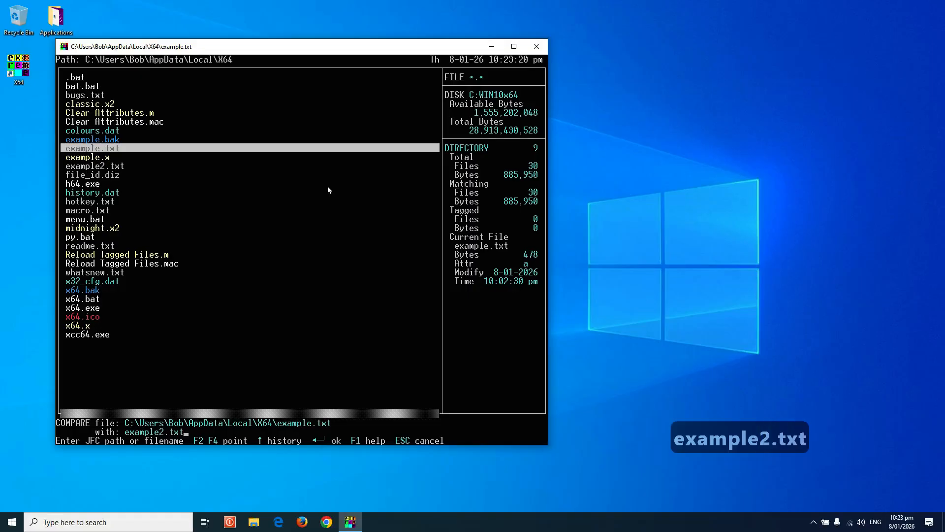
key(Return)
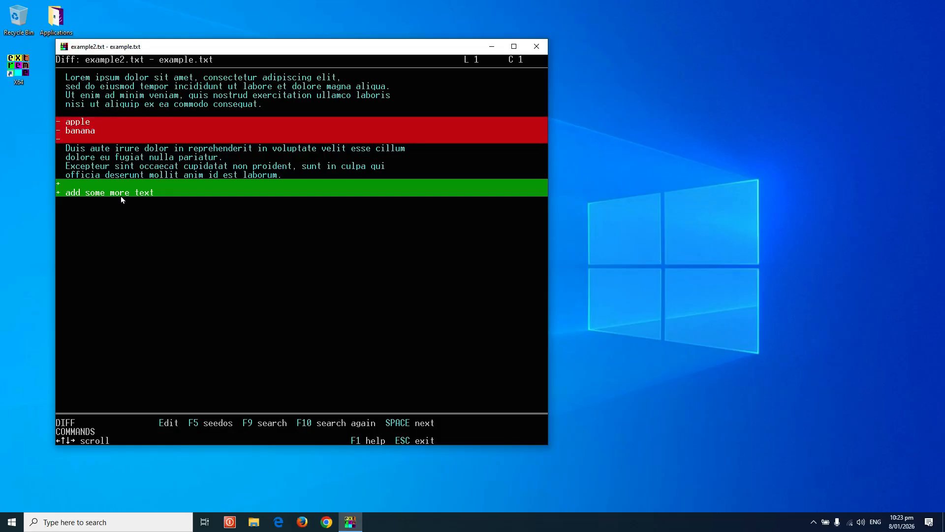
key(Return)
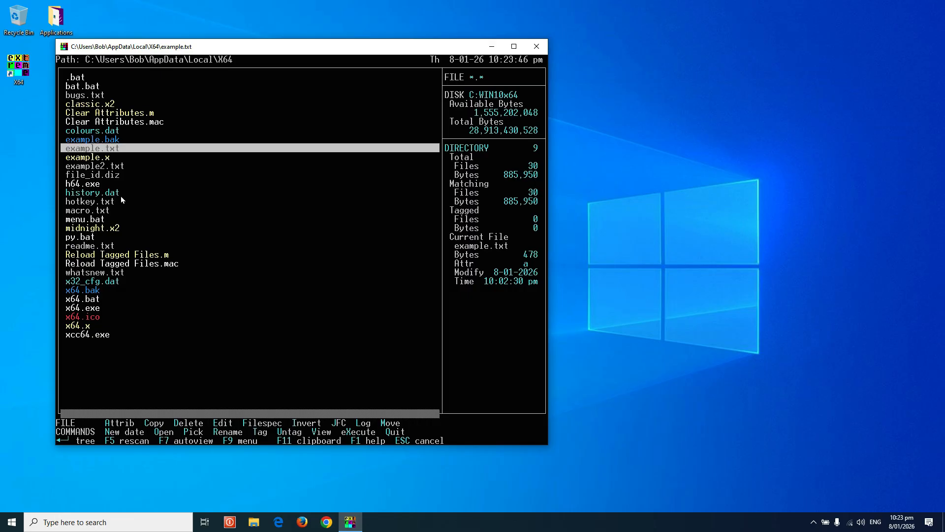
Step: Start copying example.txt to \TEST, compare it with the existing file of that name, and decline the replacement
key(c)
key(Return)
text(\TEST)
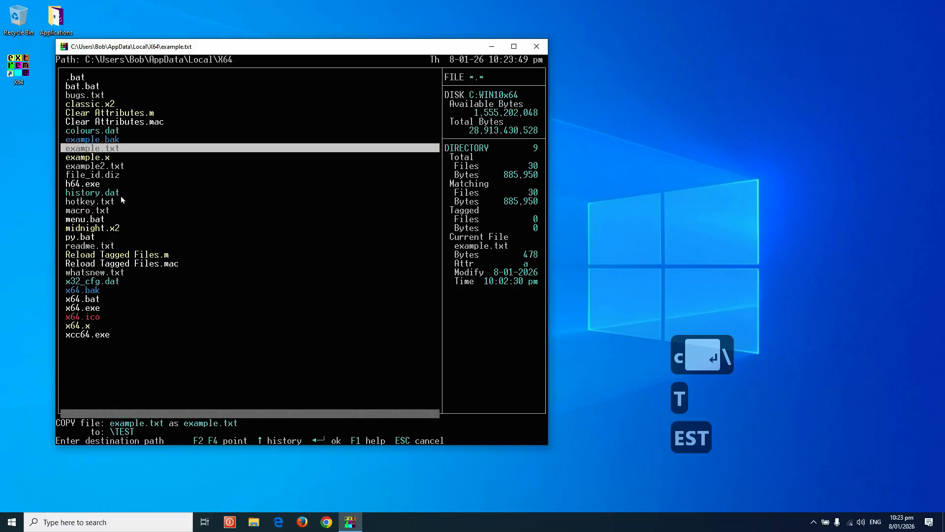
key(Return)
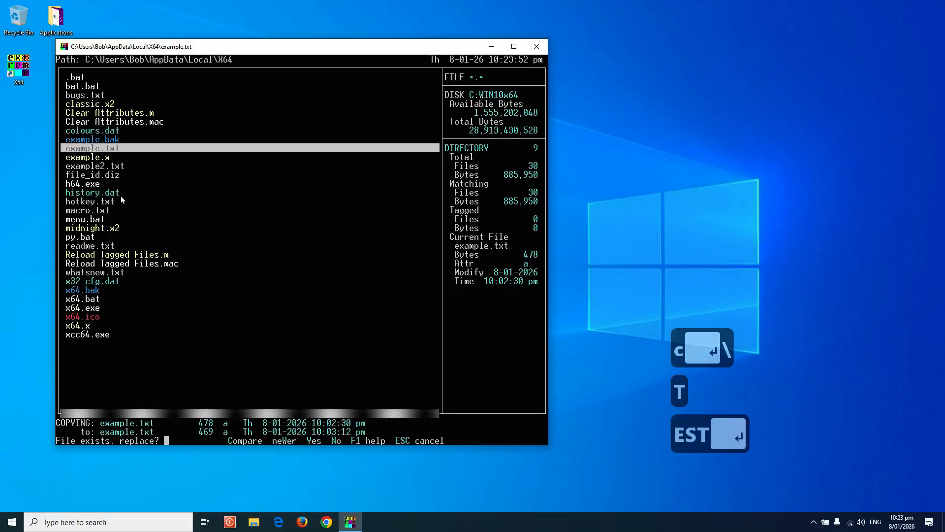
click(250, 439)
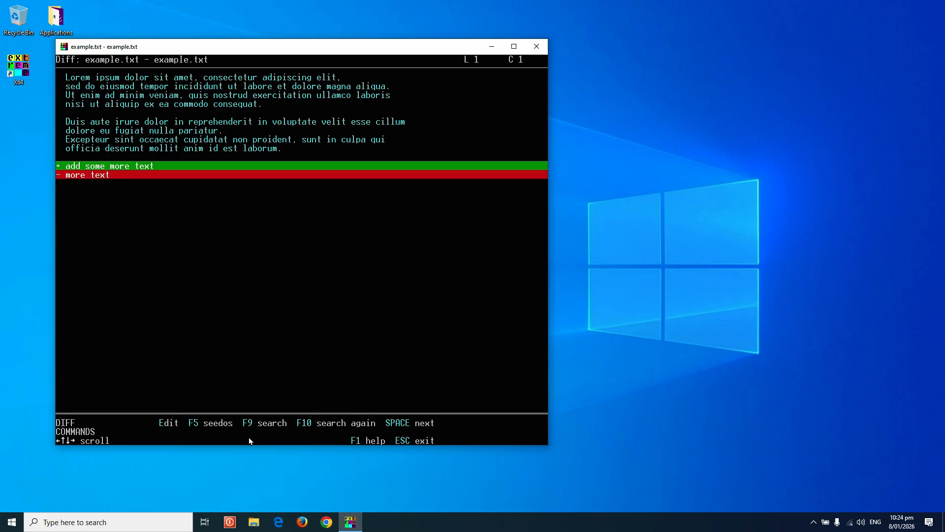
key(Escape)
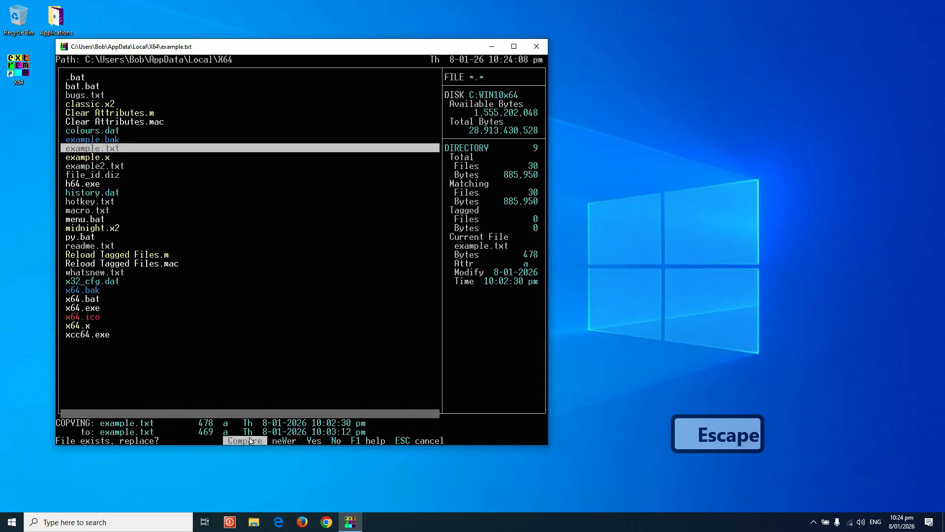
click(330, 439)
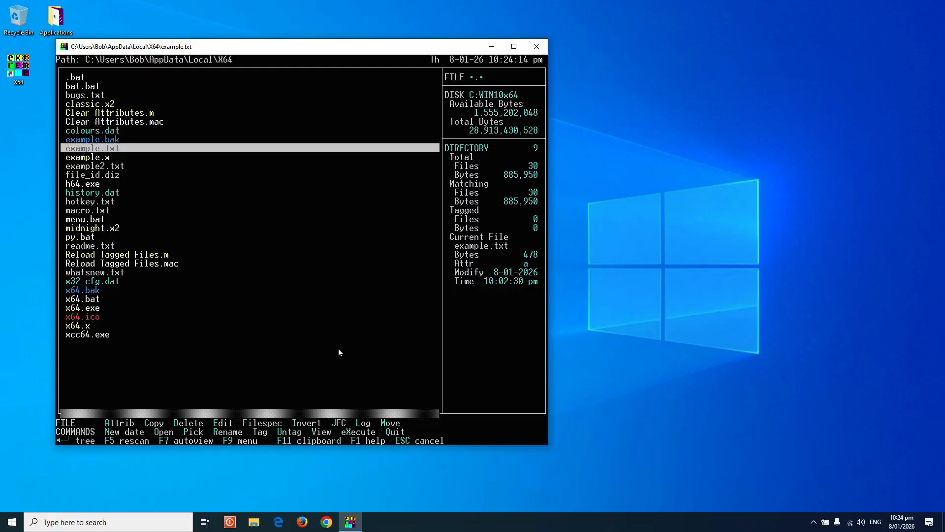